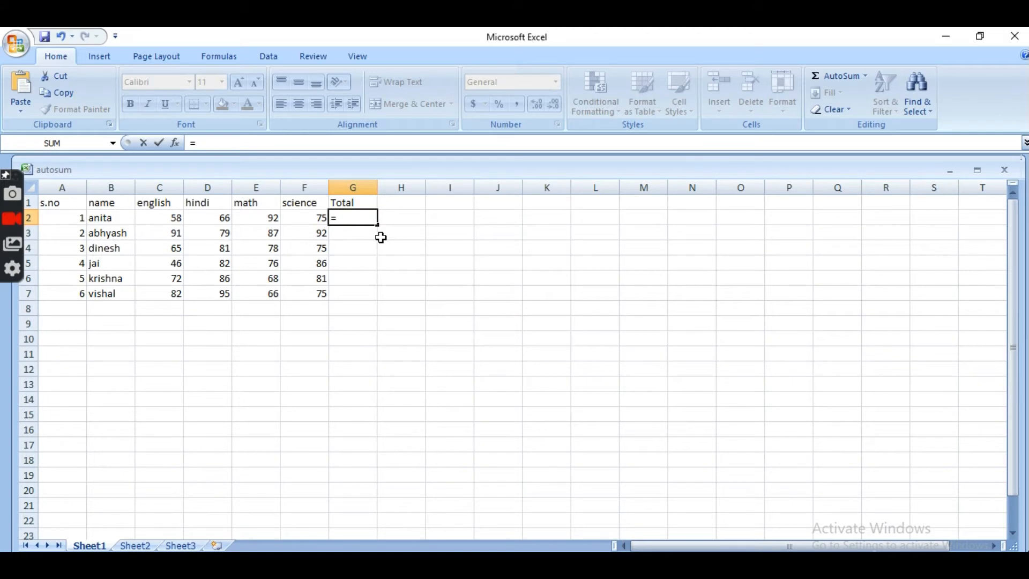
- Complete the formula in G2 as a SUM over the first student's marks in C2:F2
type("sum")
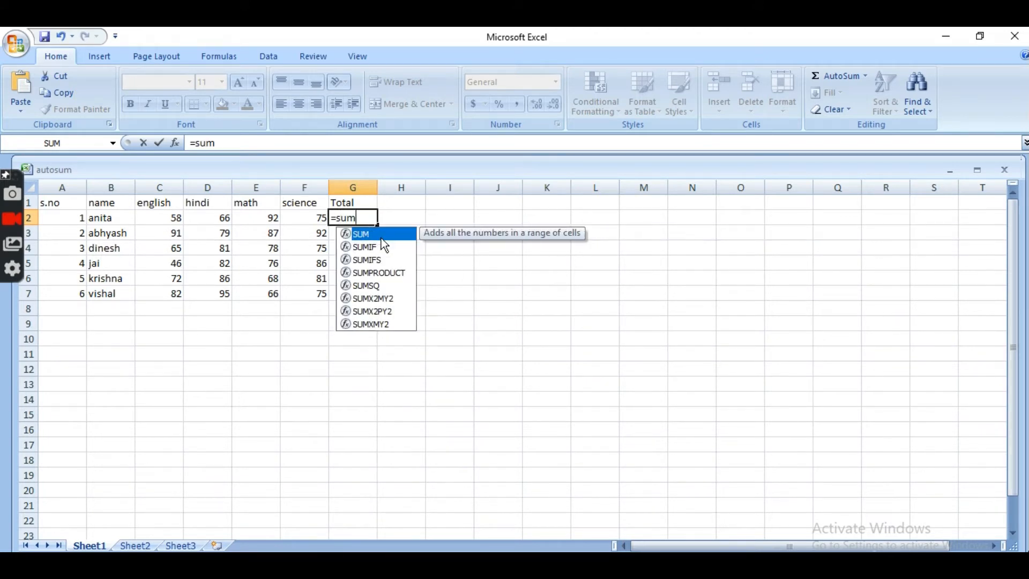
type("(")
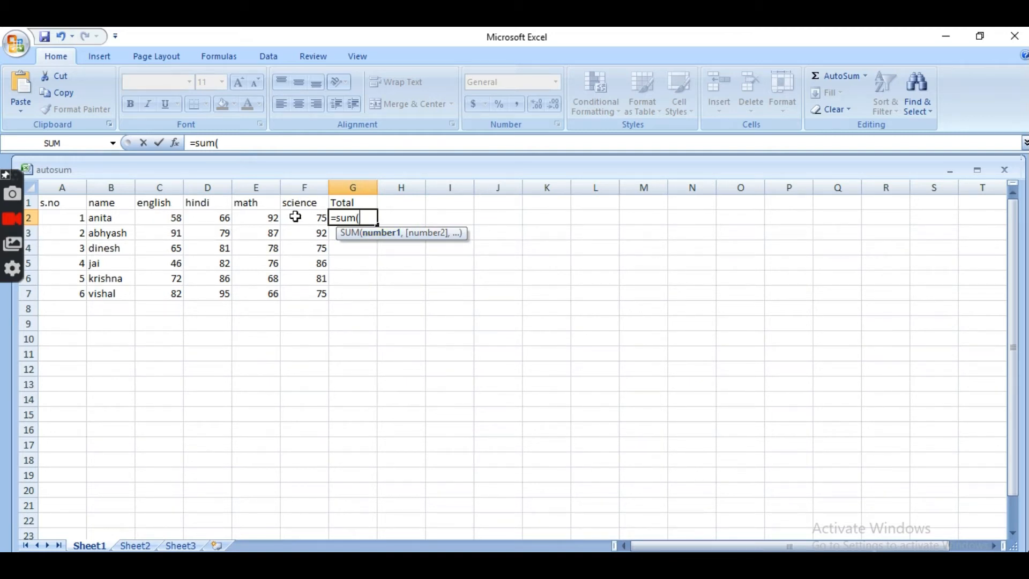
left_click(173, 221)
left_click(213, 220)
left_click(257, 220)
left_click(305, 221)
left_click_drag(176, 220, 323, 219)
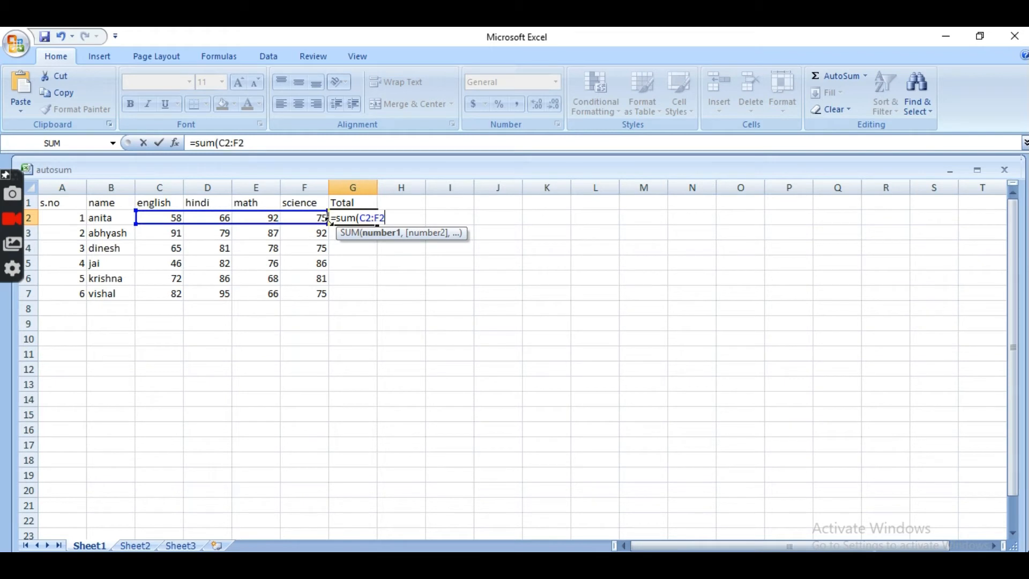
key("Return")
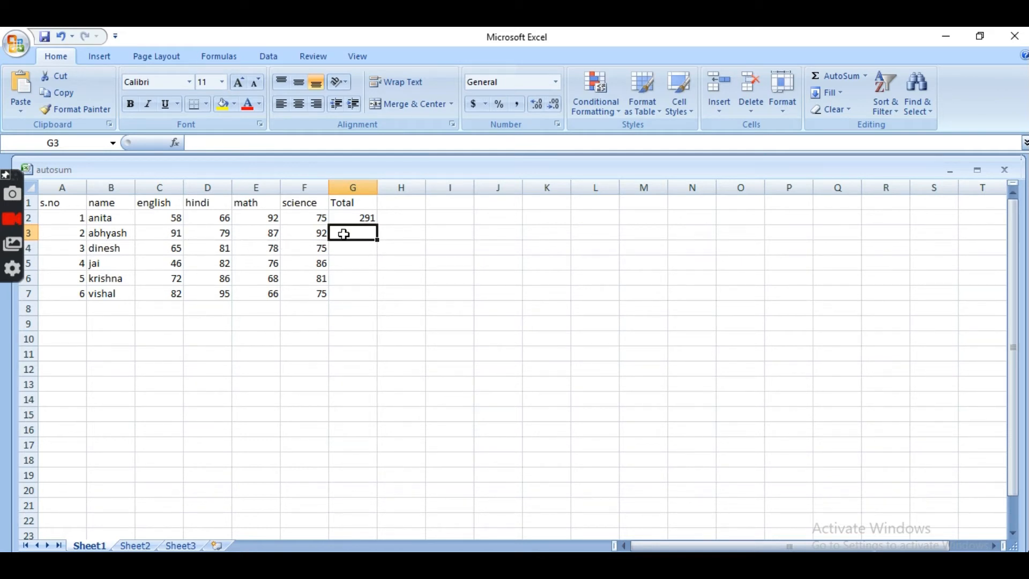
- Calculate the second student's total in G3 with the formula =sum(c3:f3)
type("=")
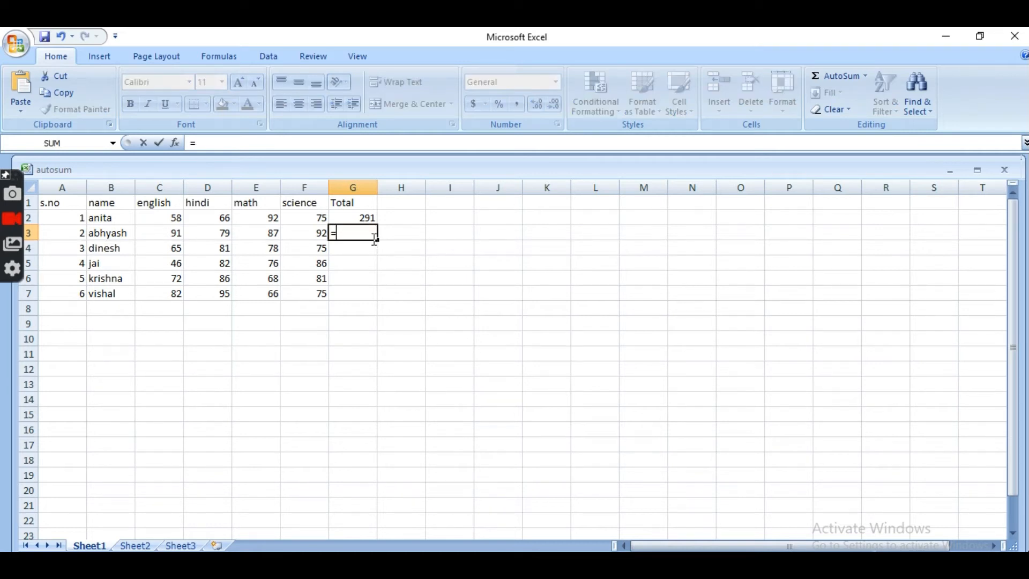
type("sum")
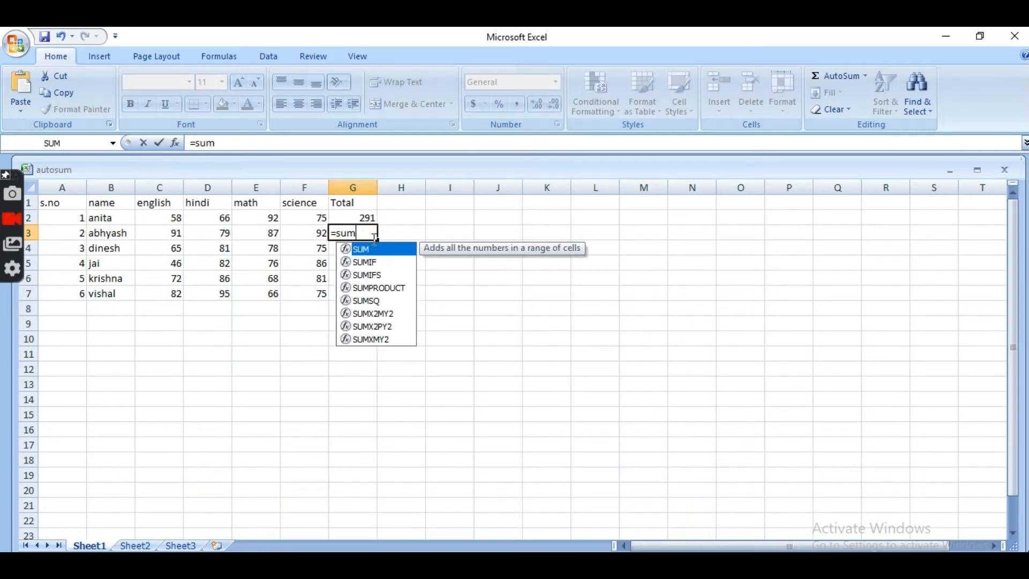
type("(")
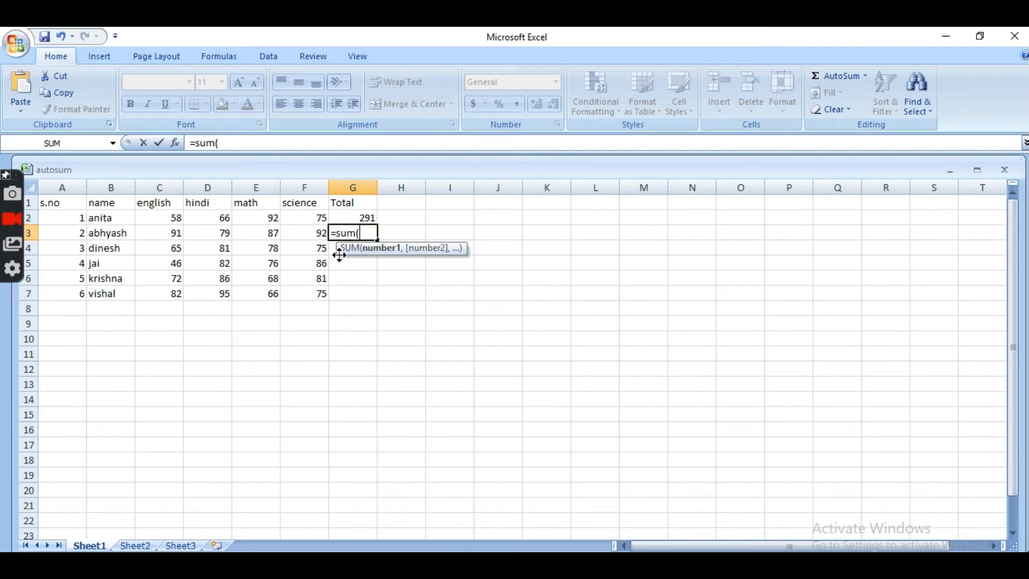
type("c3:")
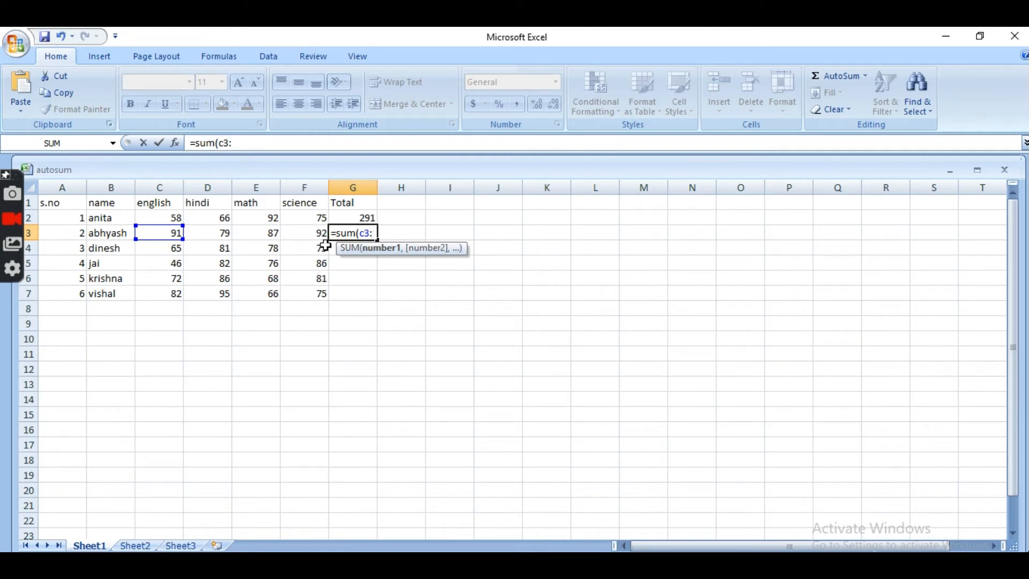
type("f3")
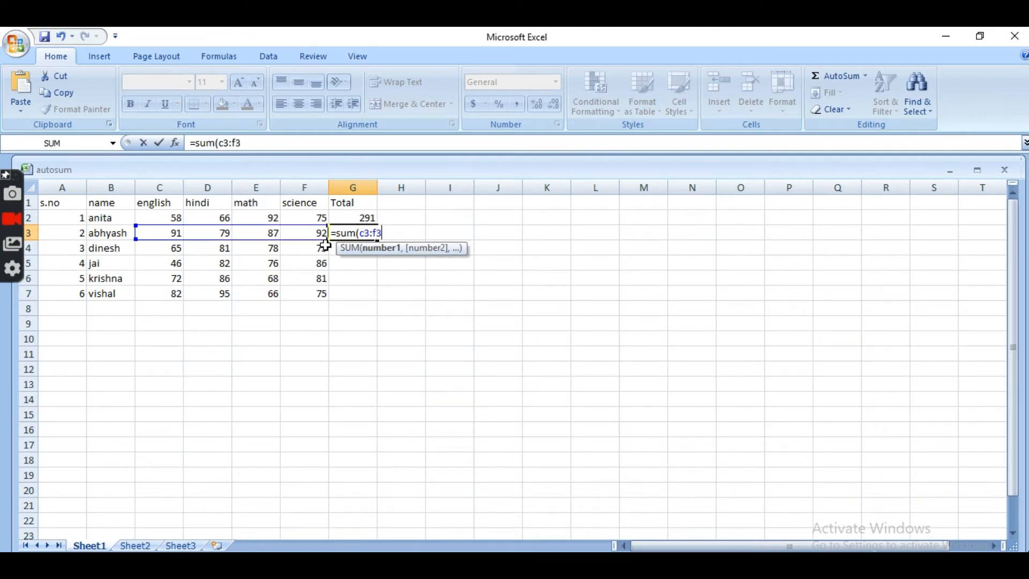
key("Return")
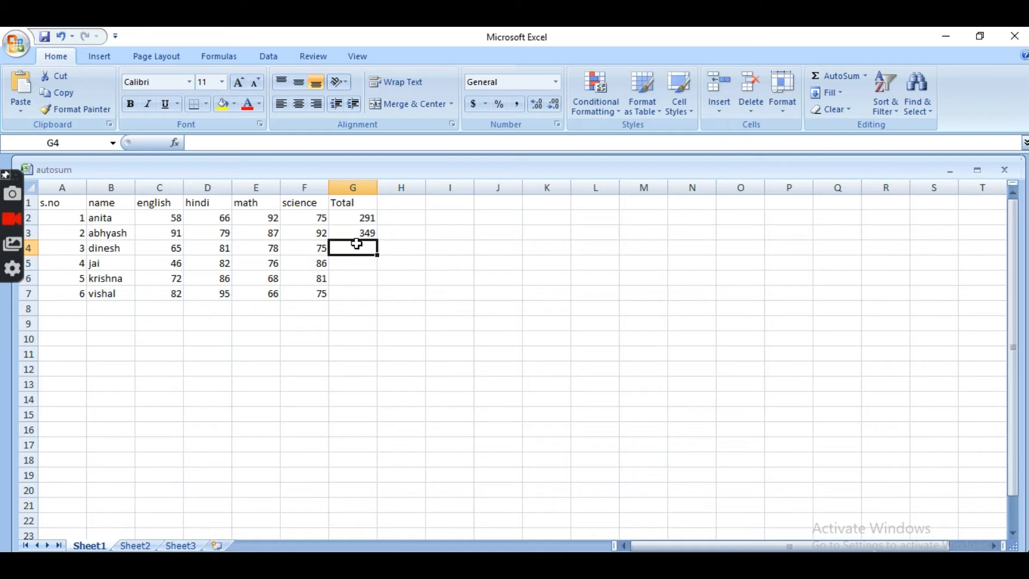
type("=sum")
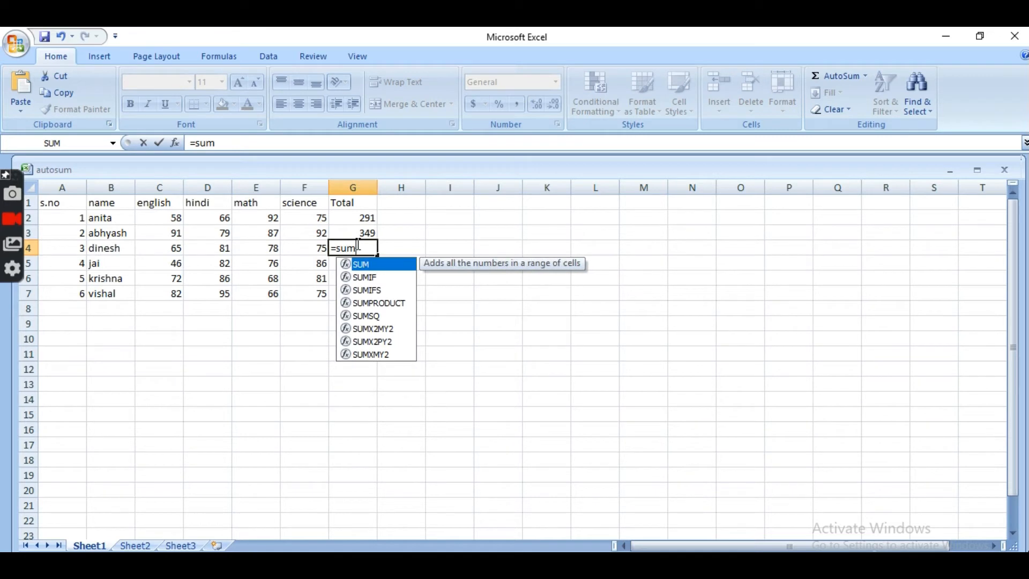
key("Return")
type("9")
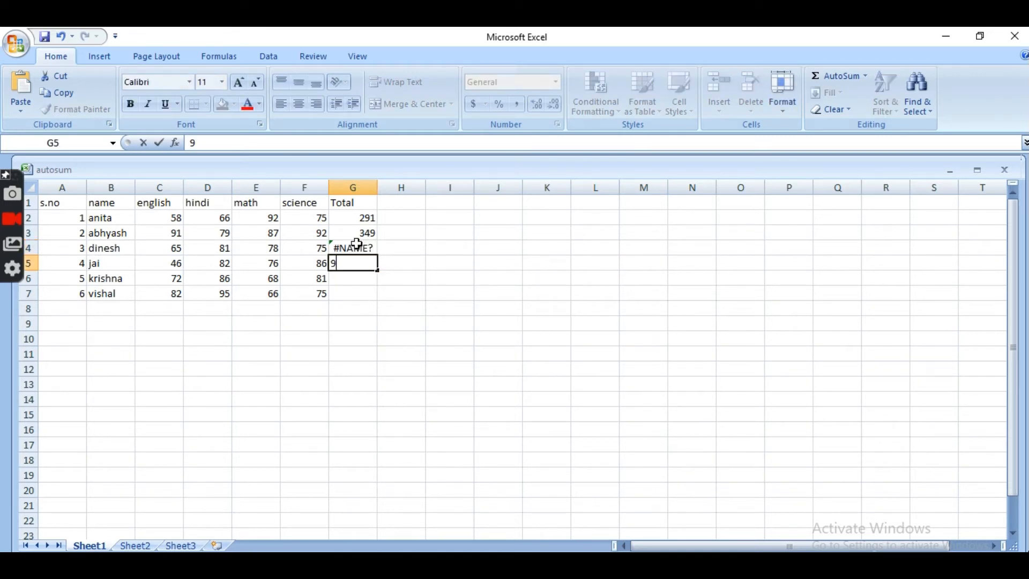
- Replace the entry in G4 with the formula =sum(c4+d4+e4+f4) to total the third student's marks
left_click(368, 247)
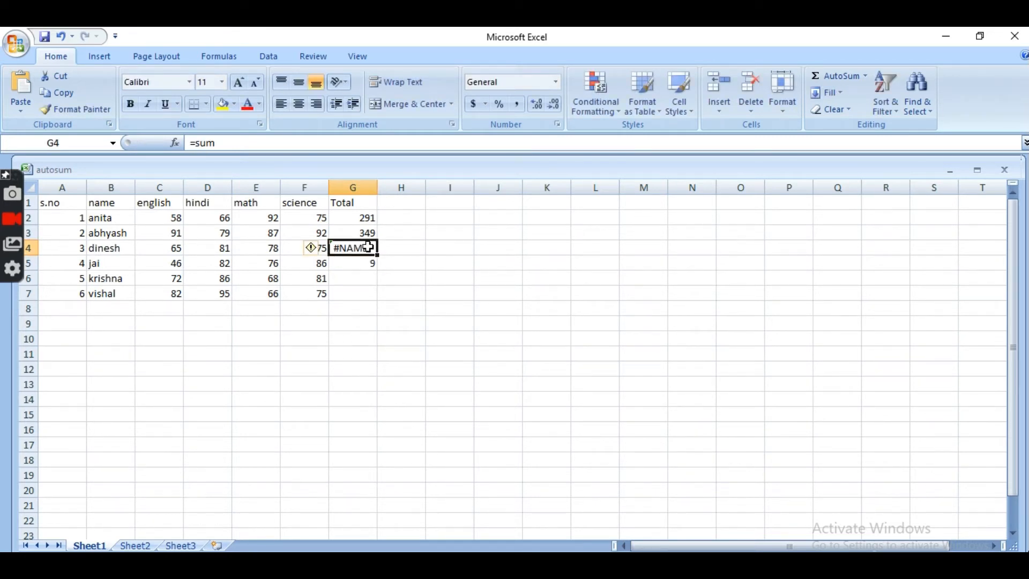
key("BackSpace")
type("=")
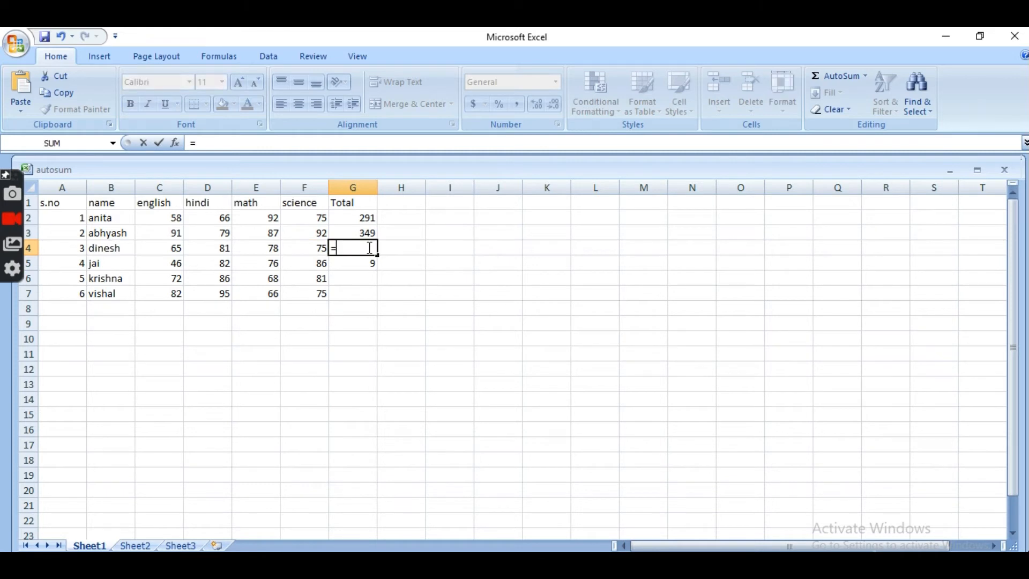
type("sum")
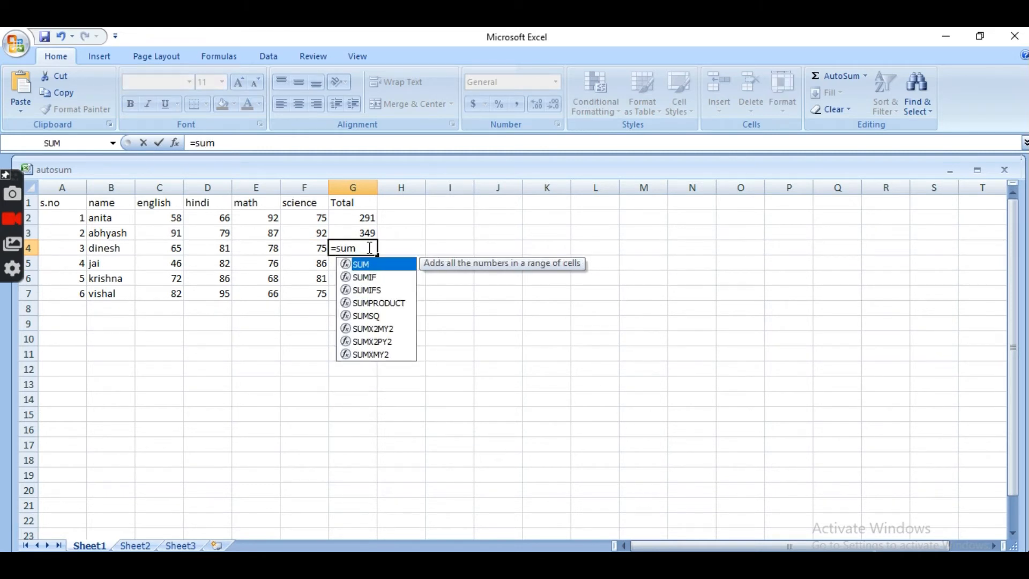
type("(")
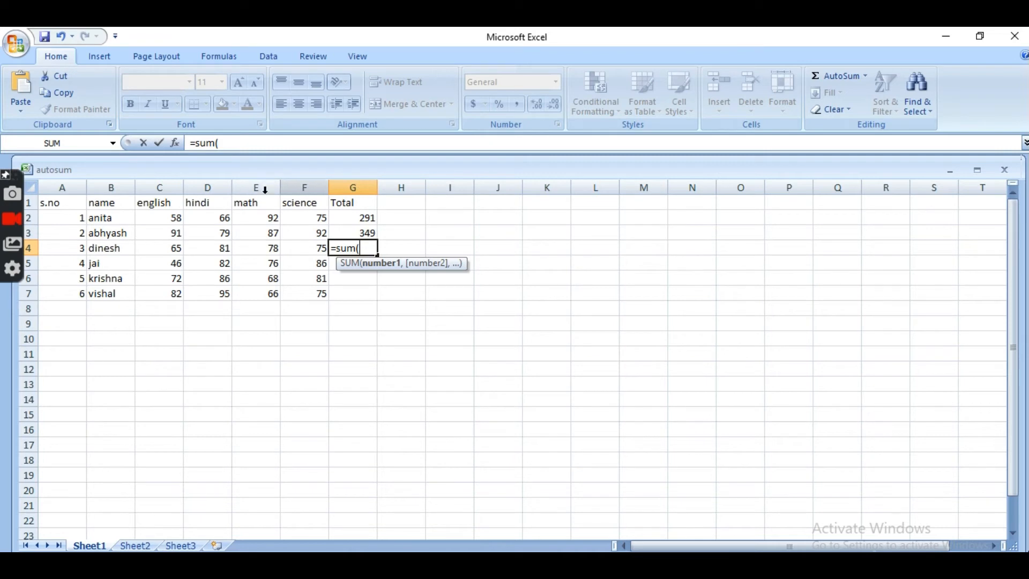
type("c4")
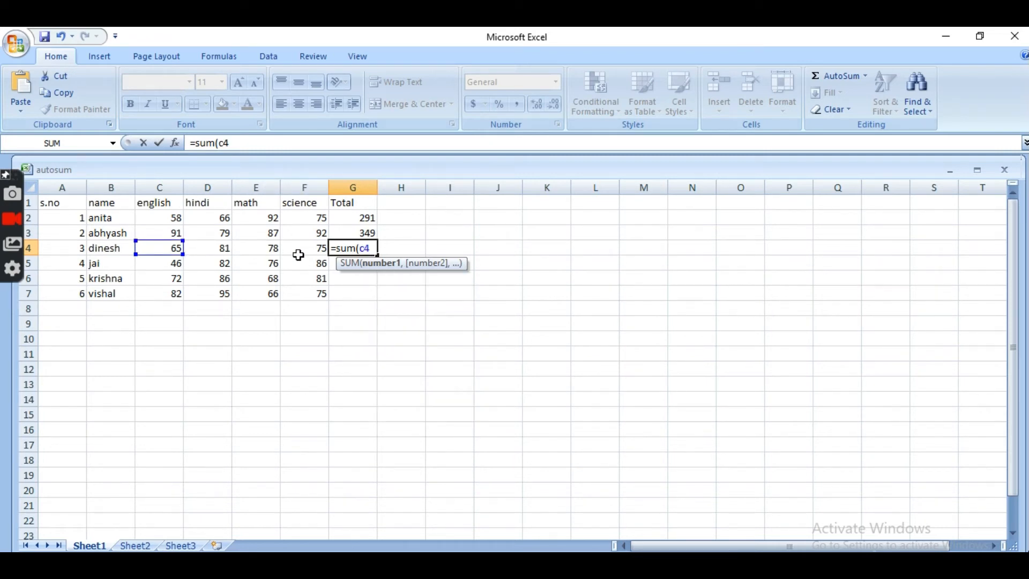
type("+d4+")
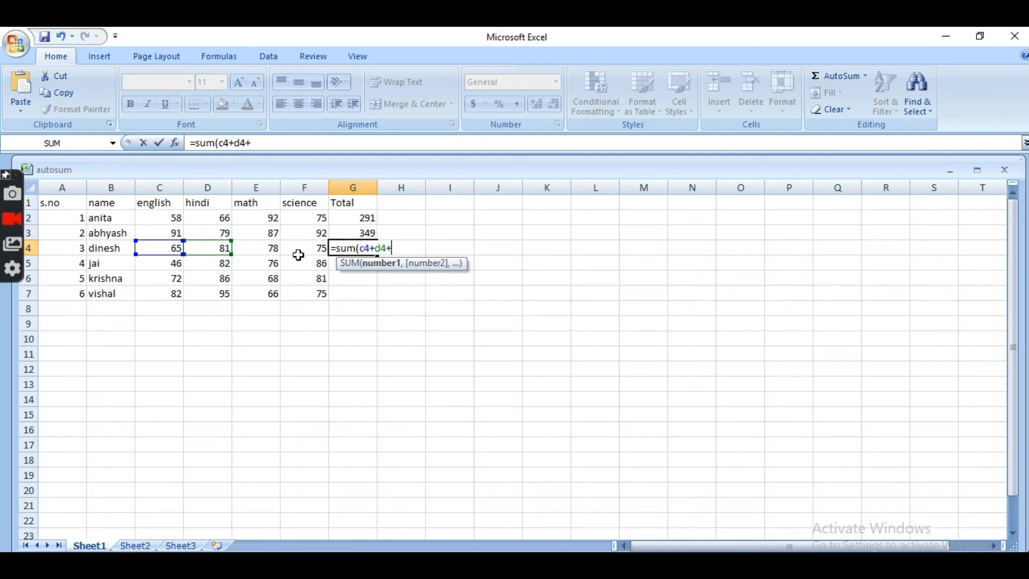
type("e4+f")
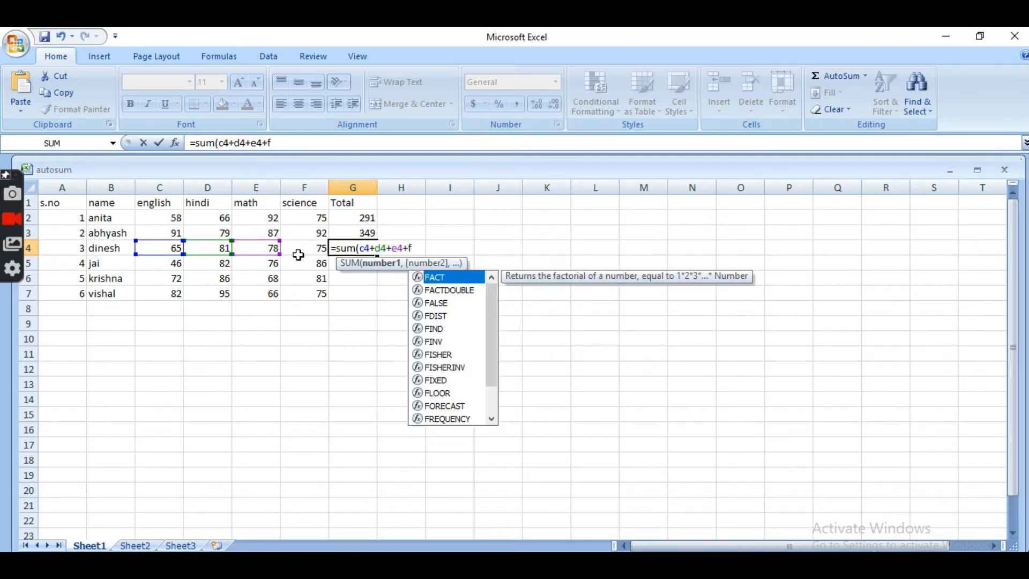
type("4")
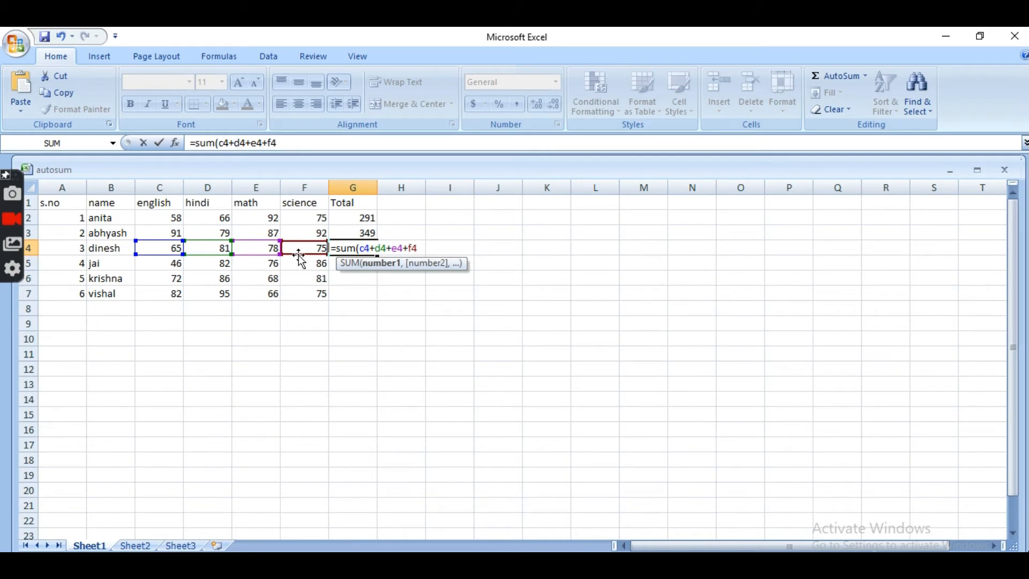
key("Return")
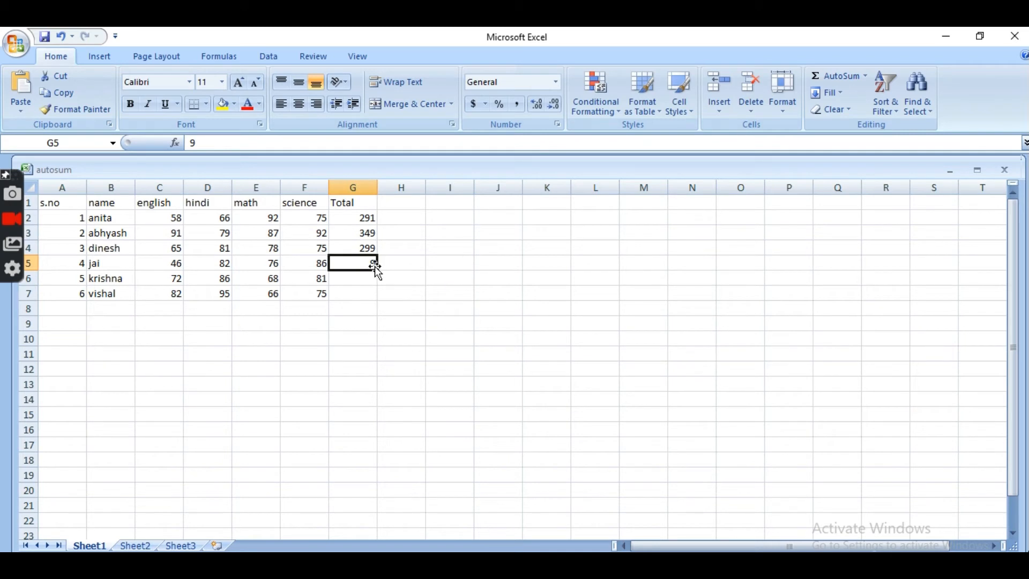
- Clear the stray value in G5 and the totals in G2, G3 and G4
key("BackSpace")
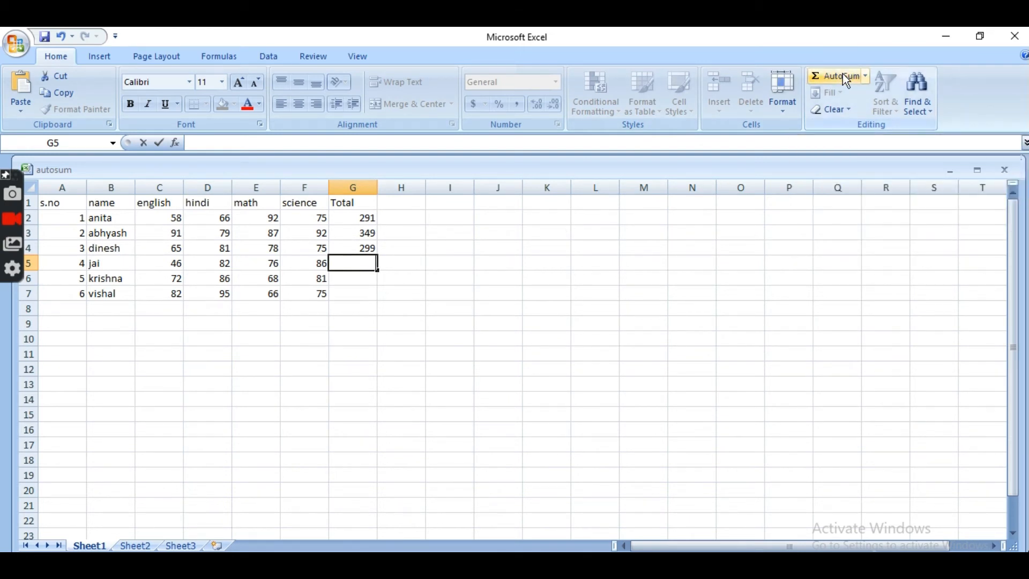
left_click(352, 217)
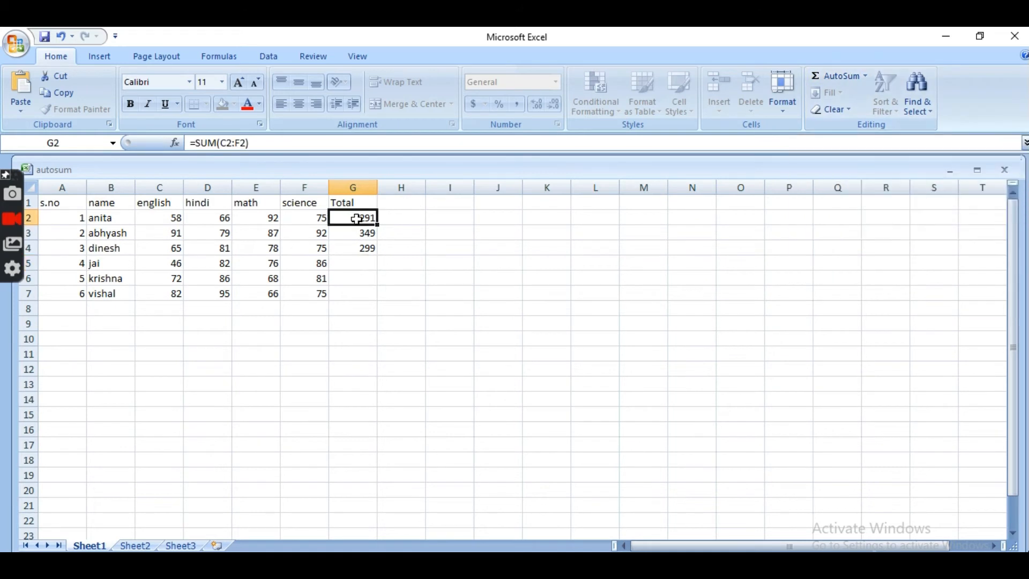
key("BackSpace")
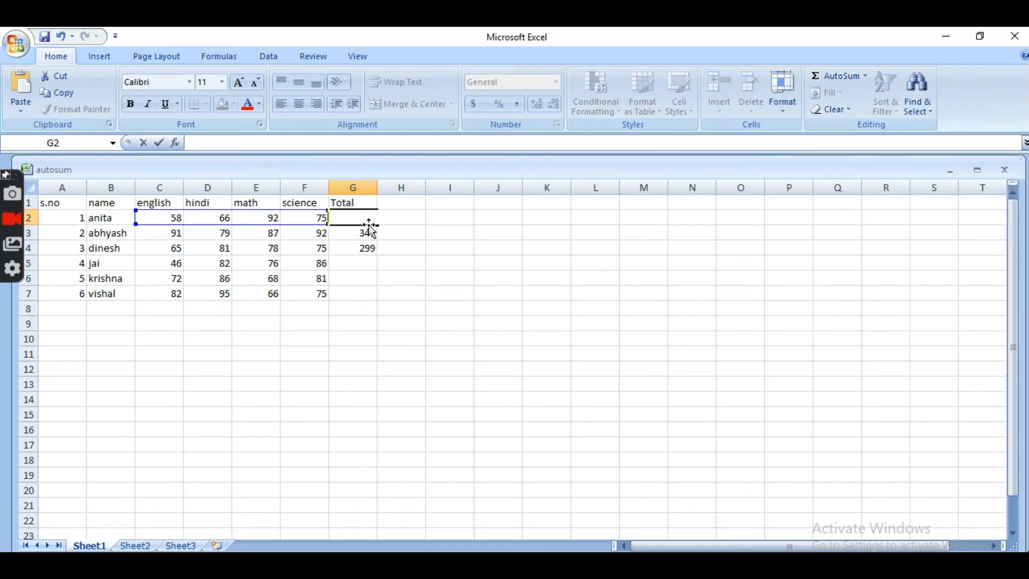
key("Return")
key("BackSpace")
key("Return")
key("BackSpace")
key("Return")
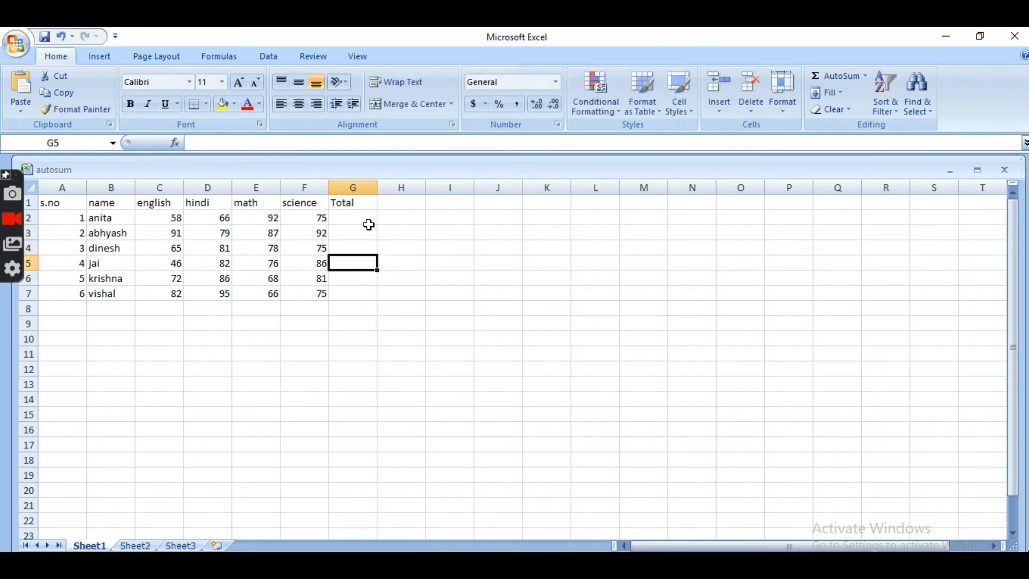
- Total the first student's marks in G2 using AutoSum over C2:F2
left_click(347, 217)
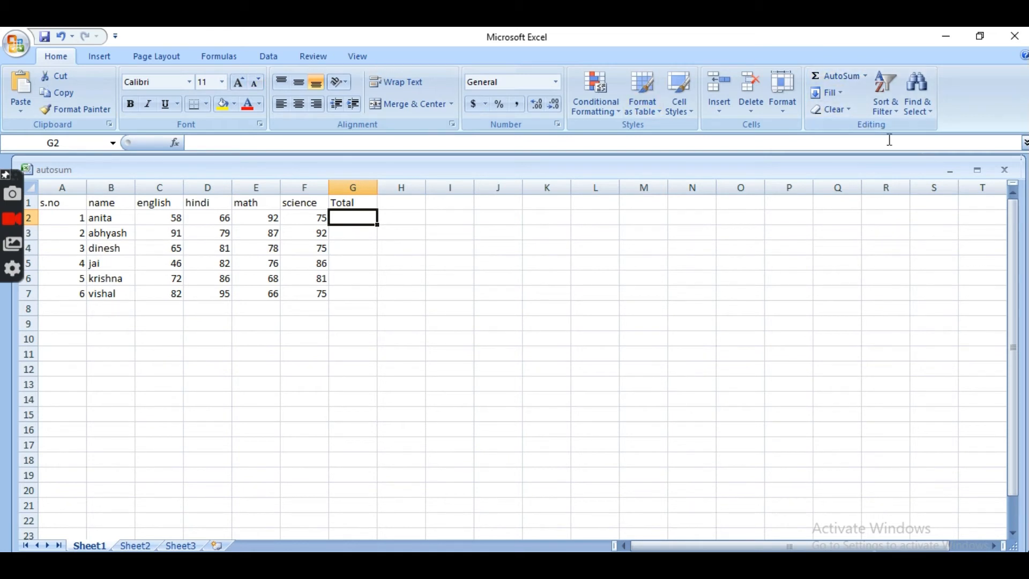
left_click(847, 79)
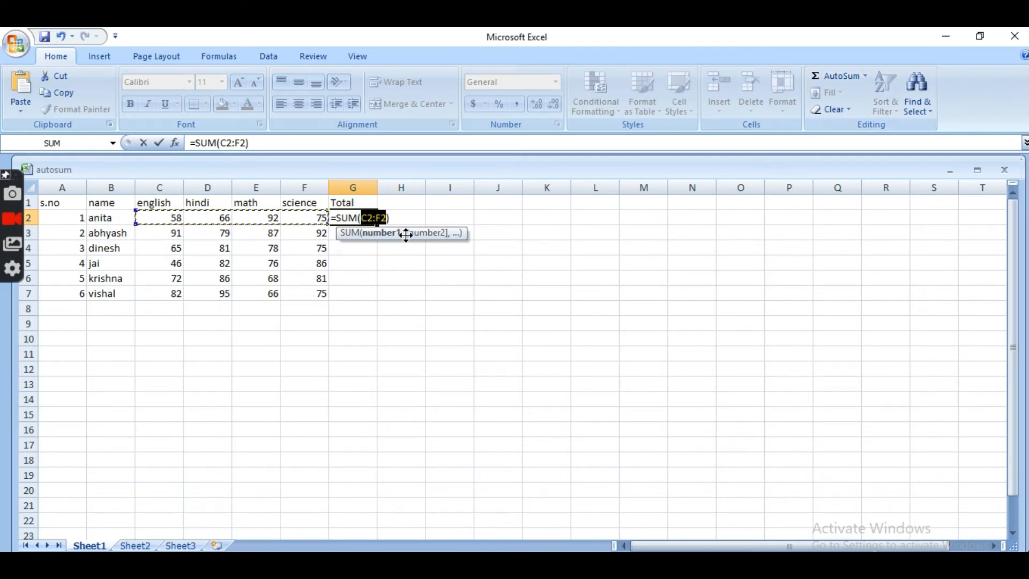
key("Return")
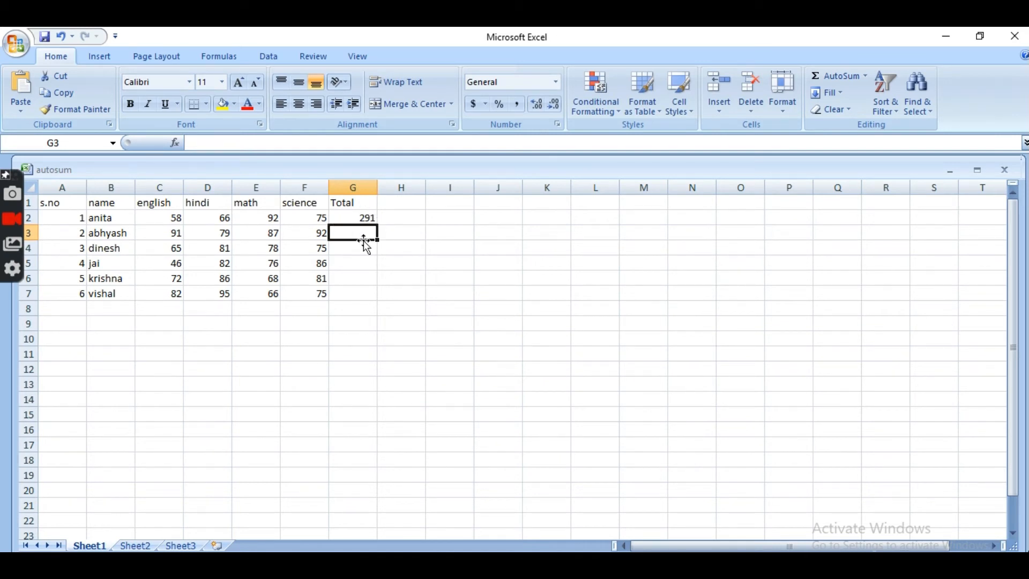
- Fill the total formula in G2 down the Total column for the remaining students
left_click(370, 220)
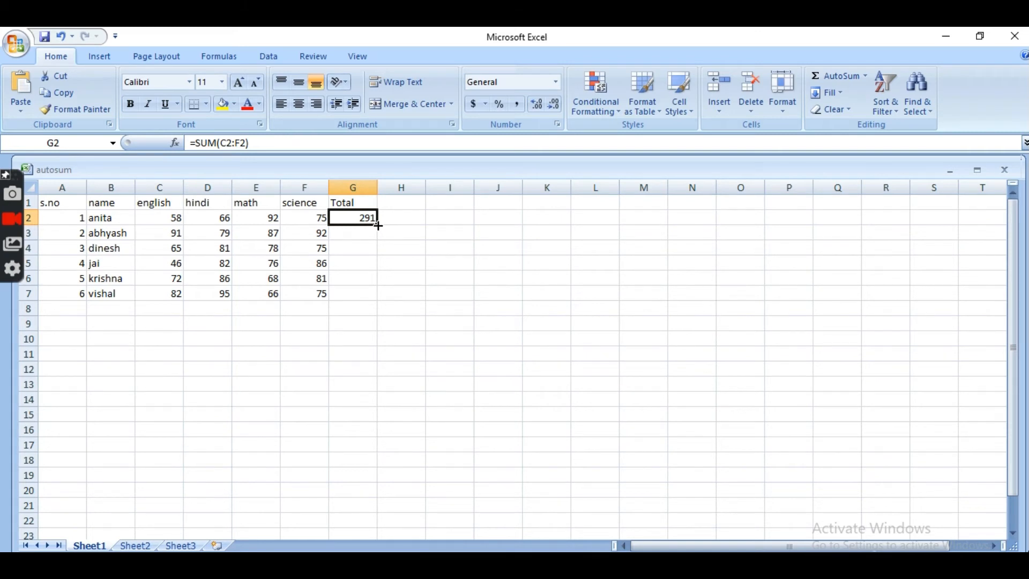
left_click_drag(378, 225, 379, 295)
left_click(434, 292)
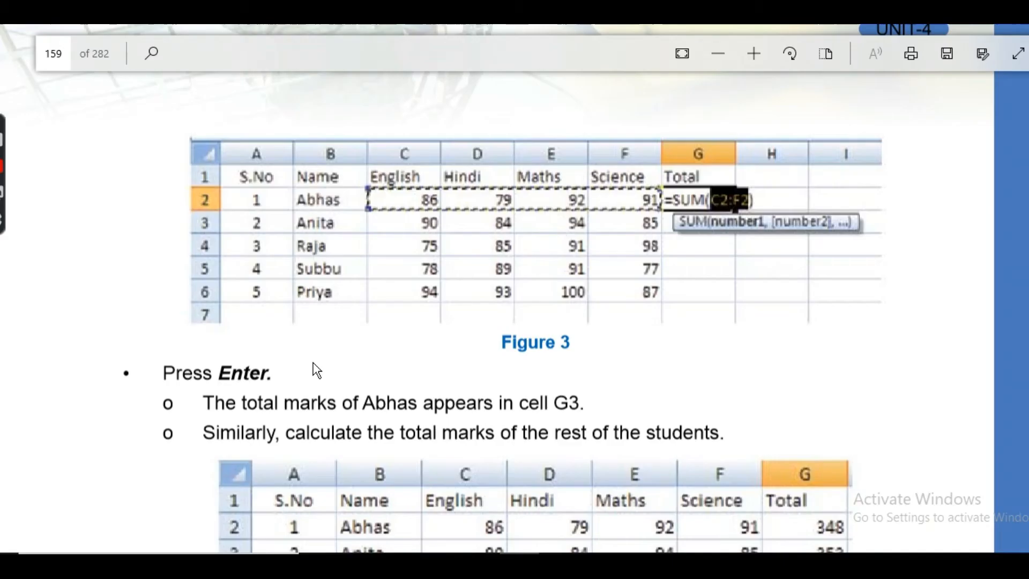
- Switch to the PDF textbook and review the AutoSum note below Figure 4 on page 159
scroll(278, 343, "down", 10)
scroll(278, 342, "down", 1)
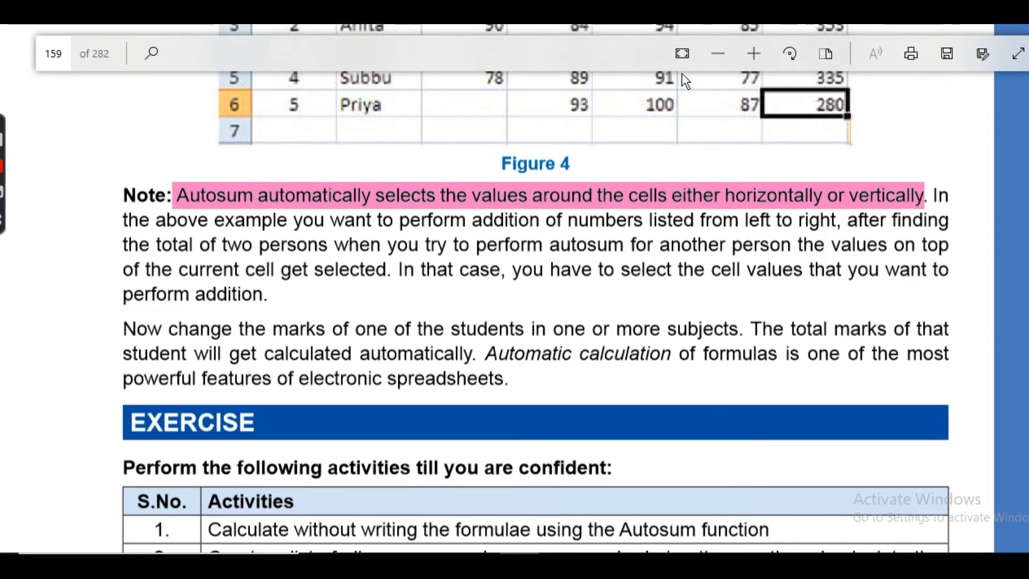
scroll(682, 74, "up", 4)
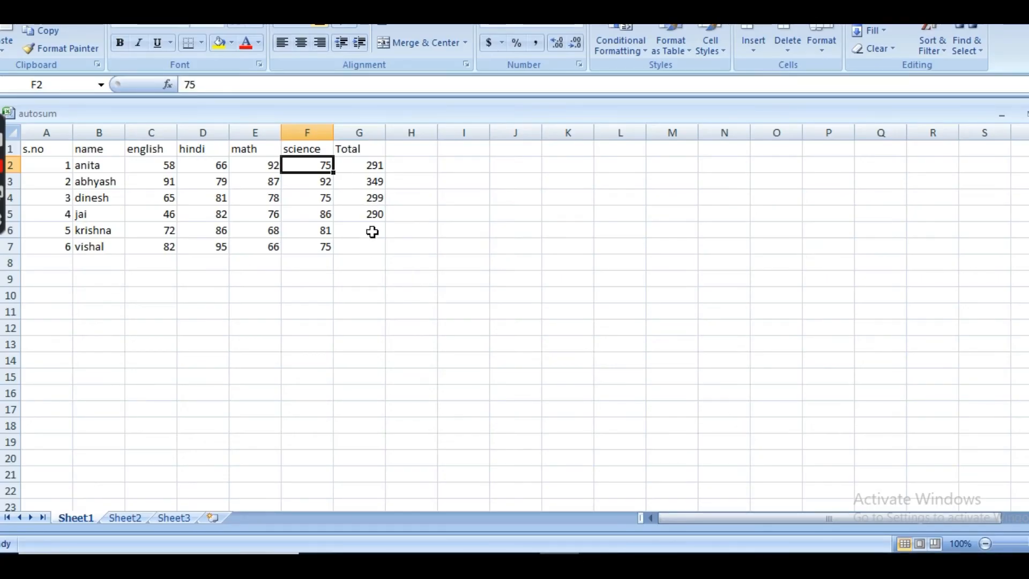
- Total the fifth student's marks in G6 using AutoSum, replacing the suggested range with C6:F6
left_click(369, 228)
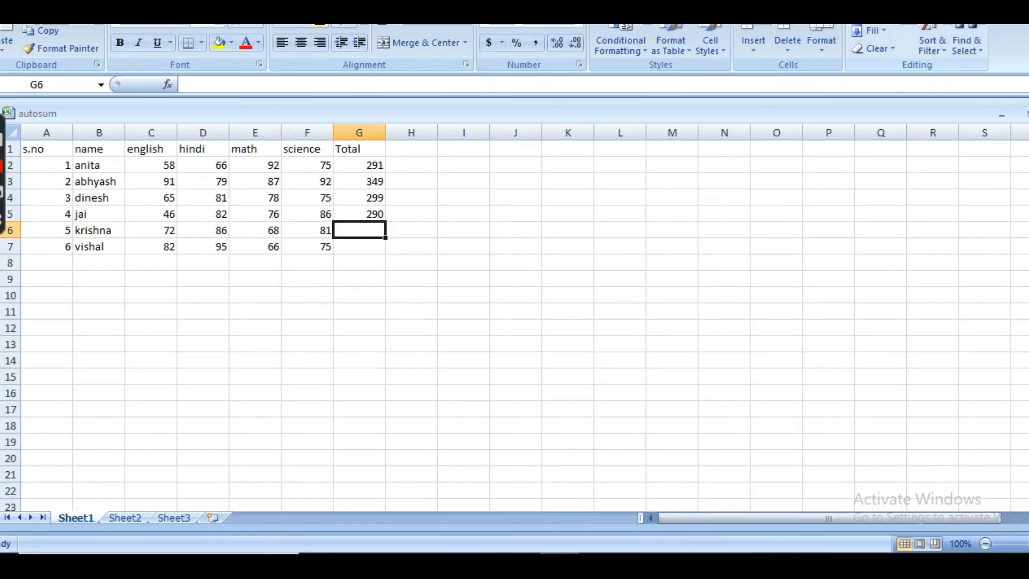
left_click(878, 14)
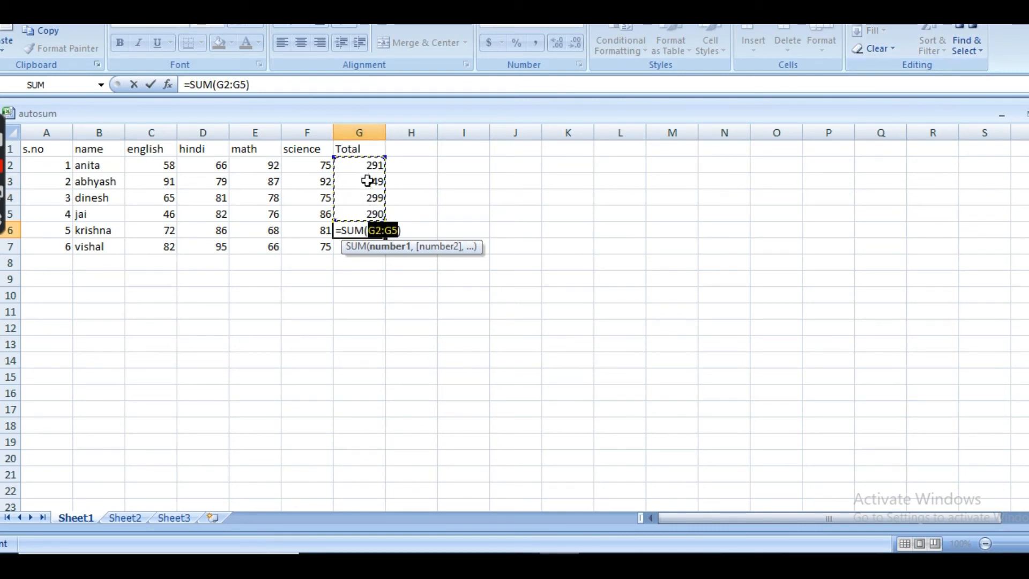
left_click(152, 233)
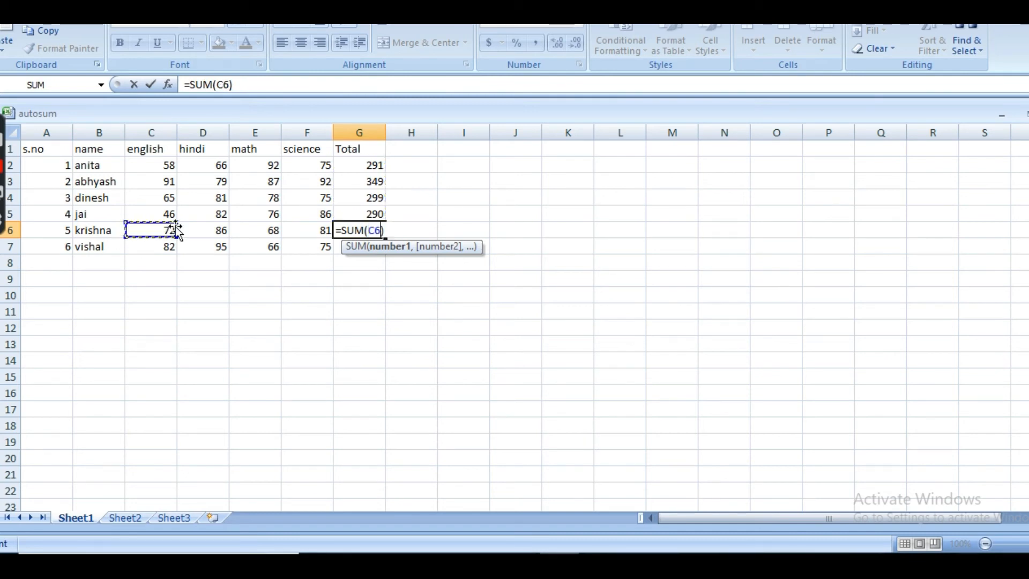
left_click_drag(174, 234, 328, 240)
key("Return")
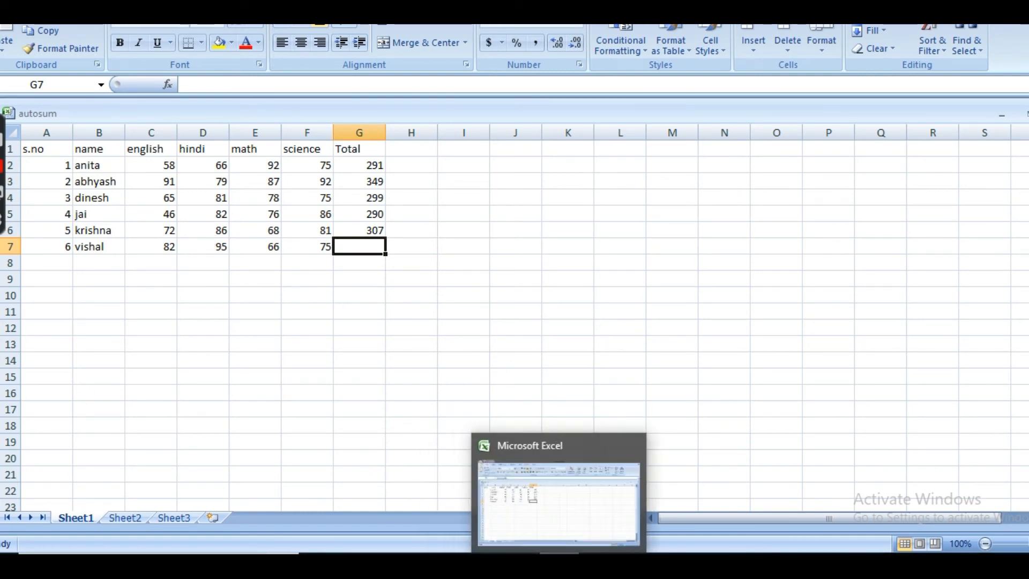
- Switch to the PDF textbook and highlight the sentence about automatic calculation of formulas on page 159 in pink
mouse_move(519, 563)
mouse_move(480, 564)
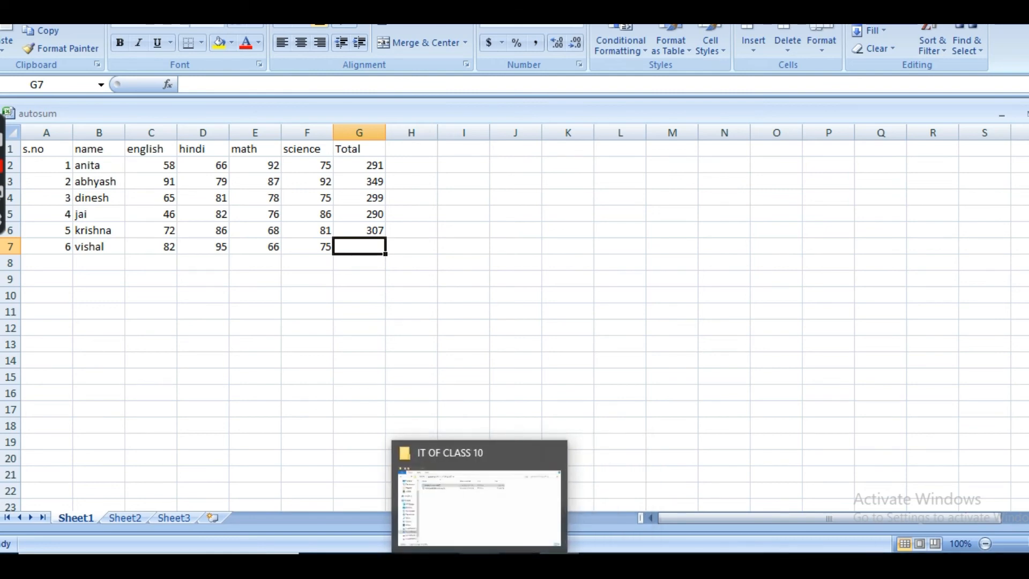
left_click(520, 564)
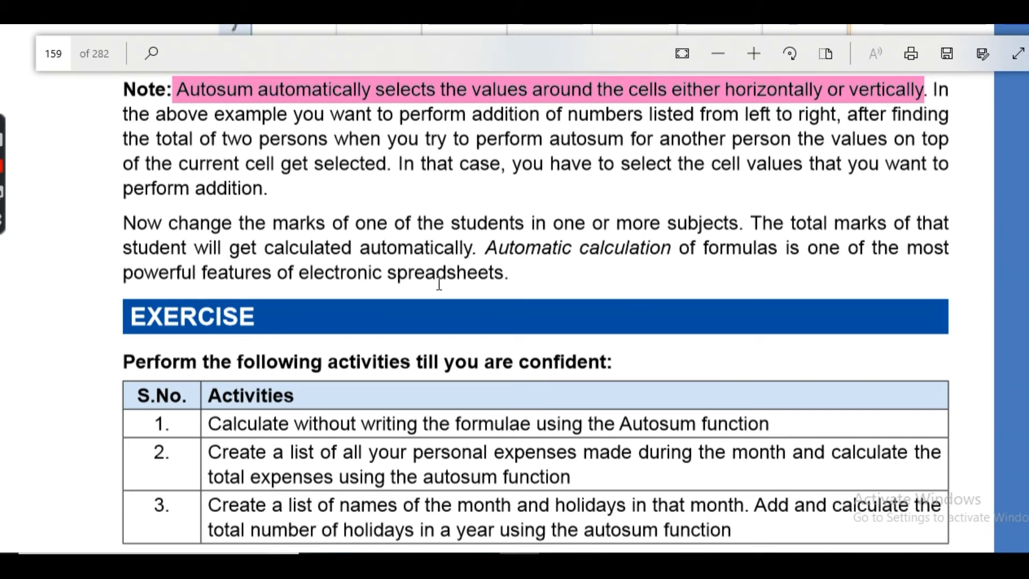
left_click_drag(485, 248, 642, 271)
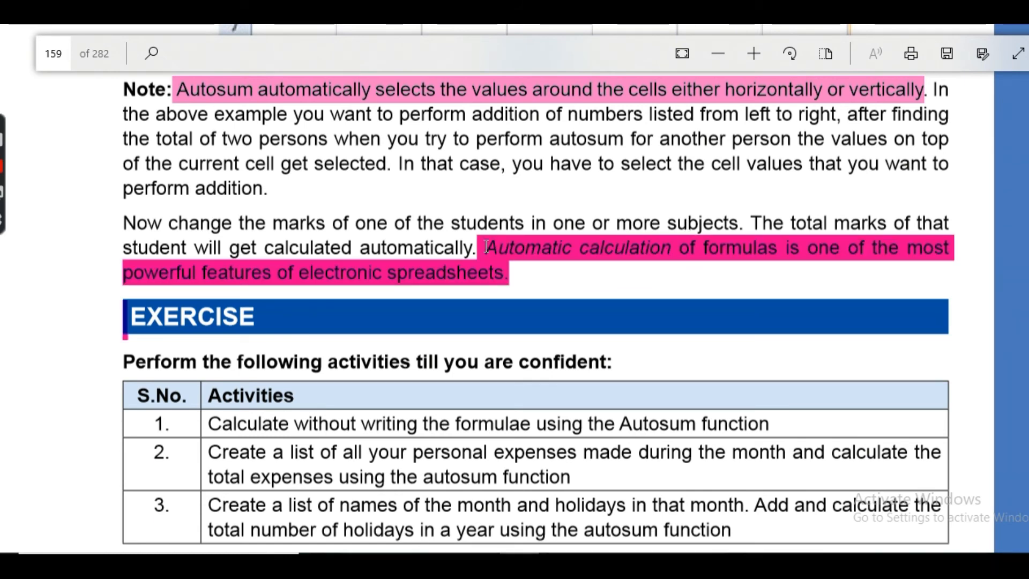
- Go to the fill-in-the-blanks exercise and open the answer comment attached to the first blank
scroll(659, 257, "down", 4)
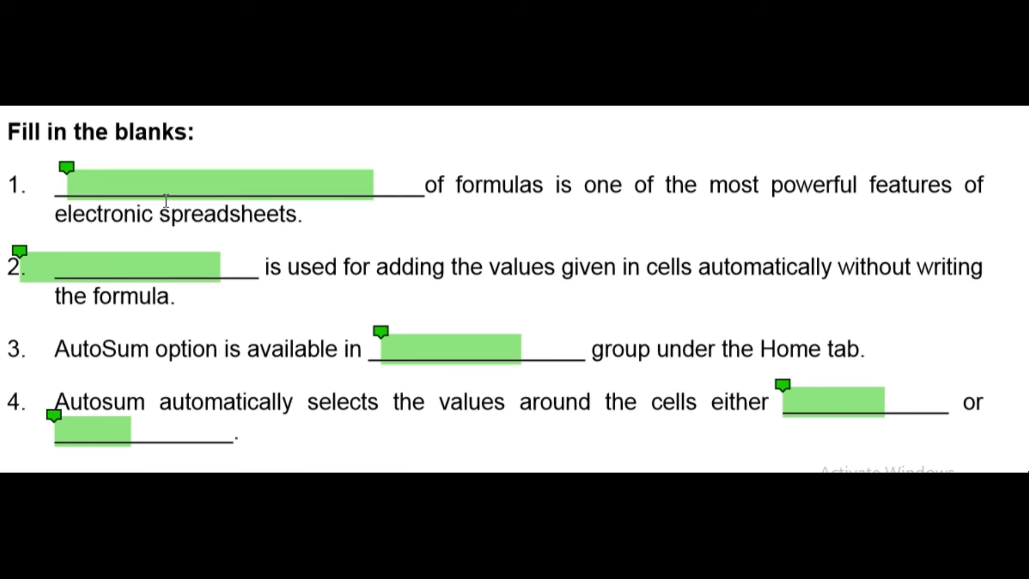
left_click(67, 165)
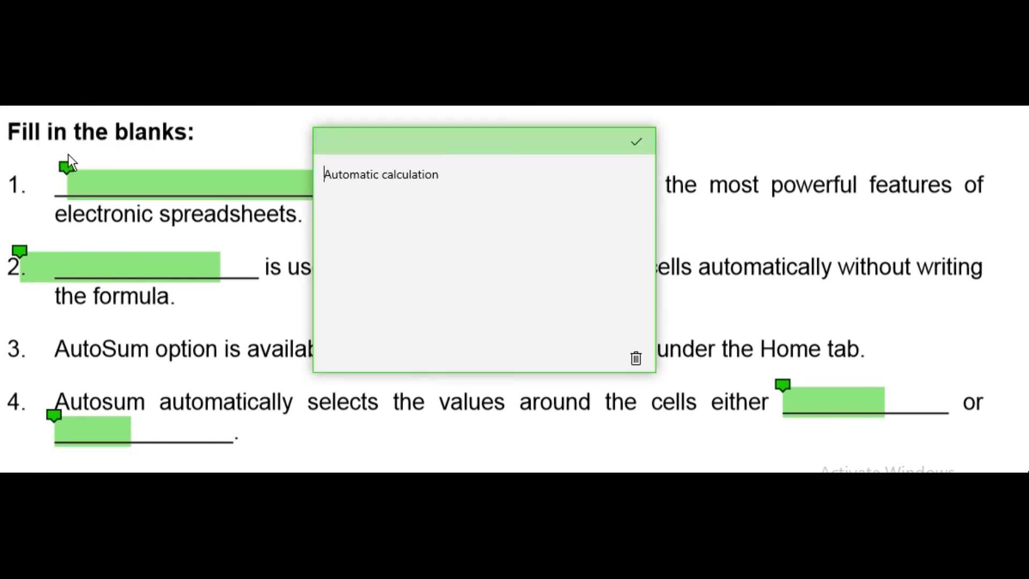